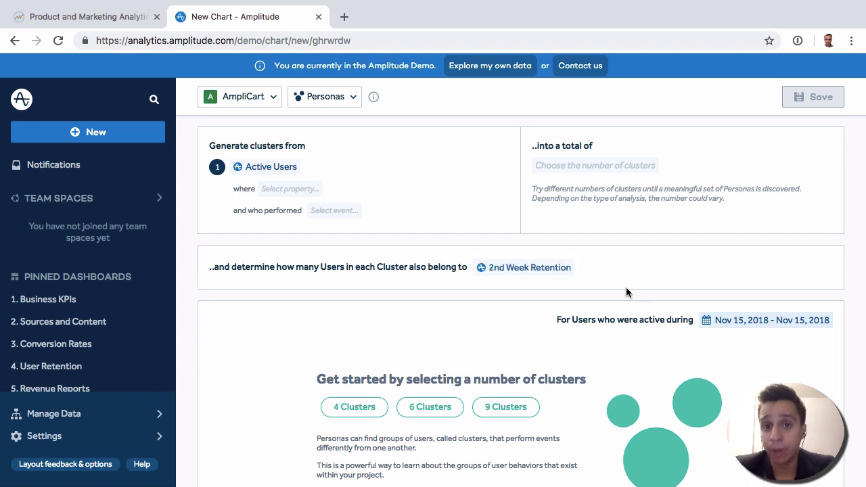
- Look over the list of new chart types, then return to the Personas chart
{"action": "left_click", "coordinate": [116, 134]}
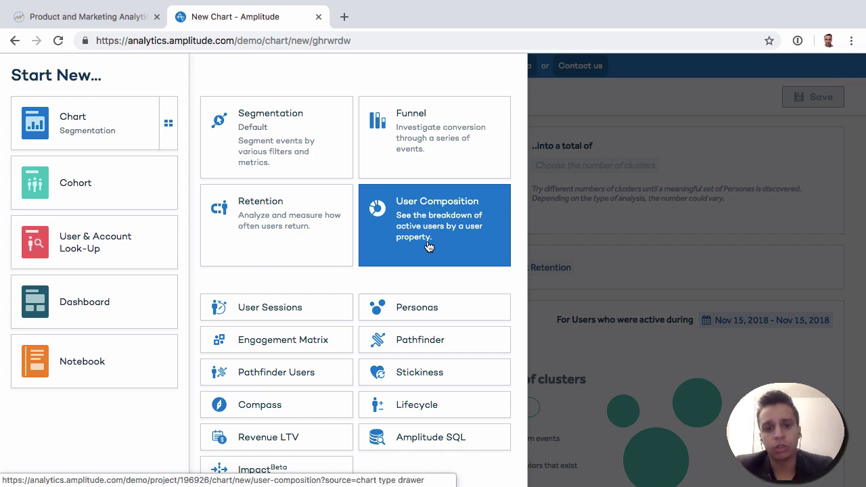
{"action": "left_click", "coordinate": [636, 235]}
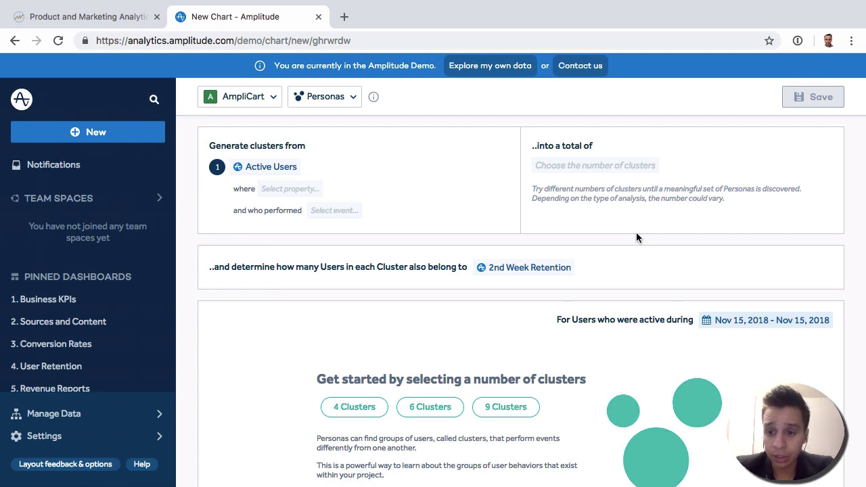
{"action": "mouse_move", "coordinate": [287, 164]}
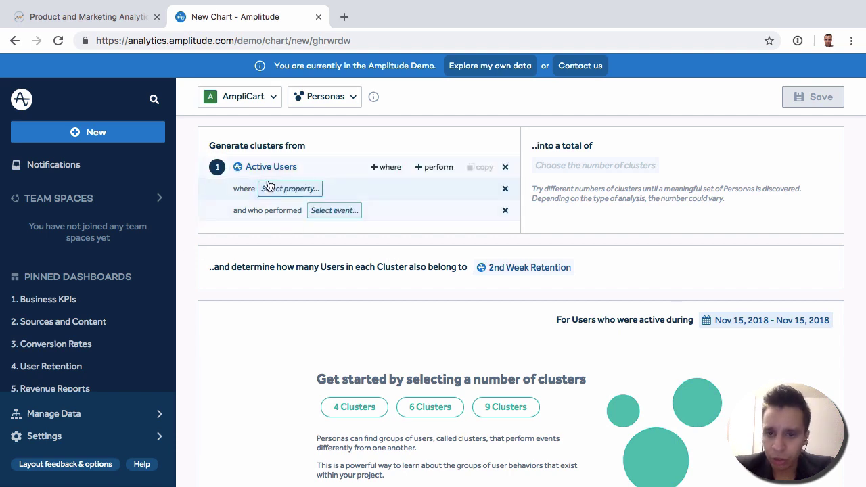
- Choose 4 Clusters for the Active Users and review the generated clusters, starting with Cluster 1's 79,642 users
{"action": "left_click", "coordinate": [586, 167]}
{"action": "scroll", "coordinate": [603, 225], "scroll_direction": "down", "scroll_amount": 1}
{"action": "scroll", "coordinate": [603, 224], "scroll_direction": "down", "scroll_amount": 5}
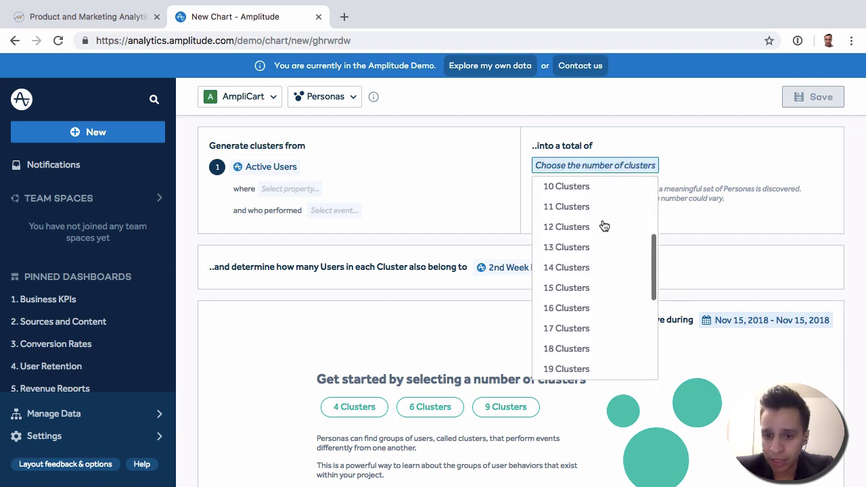
{"action": "scroll", "coordinate": [595, 366], "scroll_direction": "up", "scroll_amount": 6}
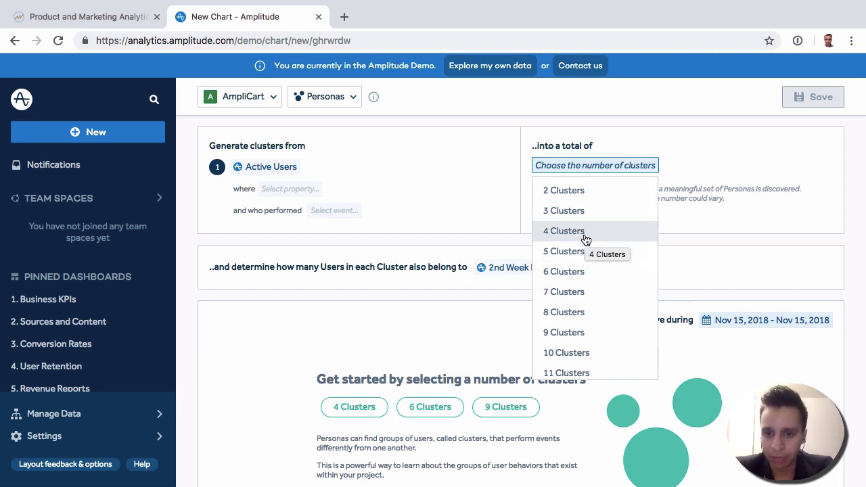
{"action": "left_click", "coordinate": [586, 240]}
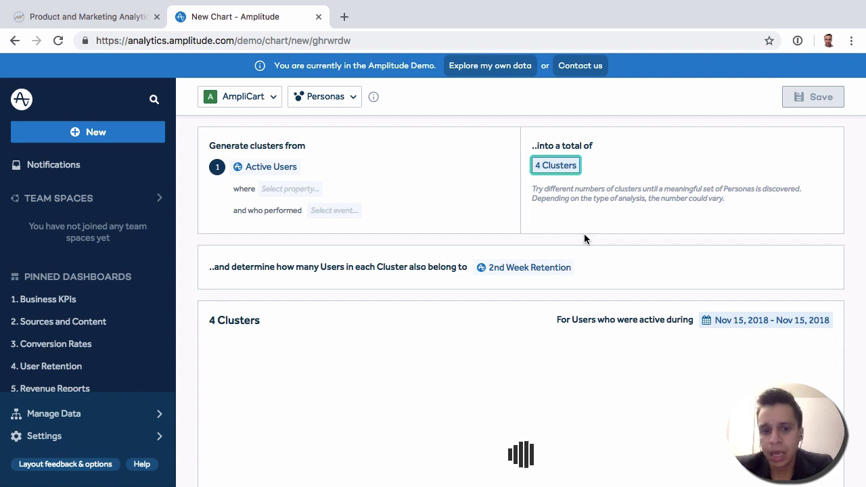
{"action": "scroll", "coordinate": [584, 238], "scroll_direction": "down", "scroll_amount": 2}
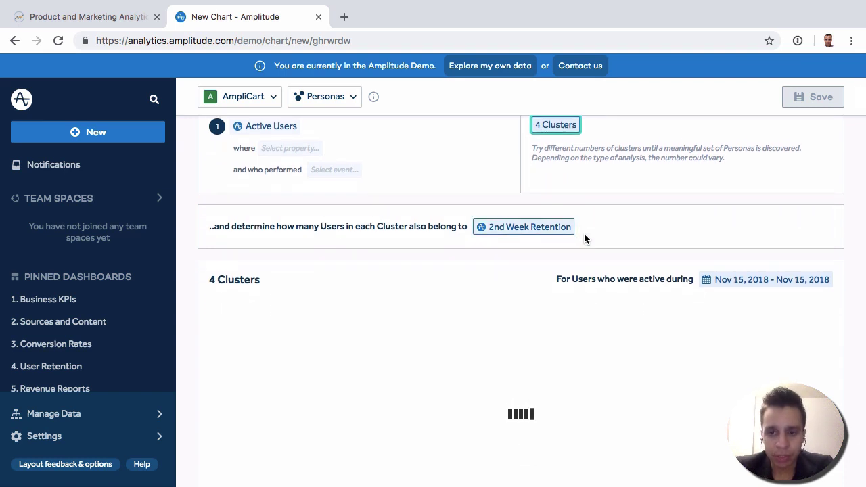
{"action": "scroll", "coordinate": [583, 238], "scroll_direction": "down", "scroll_amount": 1}
{"action": "scroll", "coordinate": [583, 238], "scroll_direction": "up", "scroll_amount": 3}
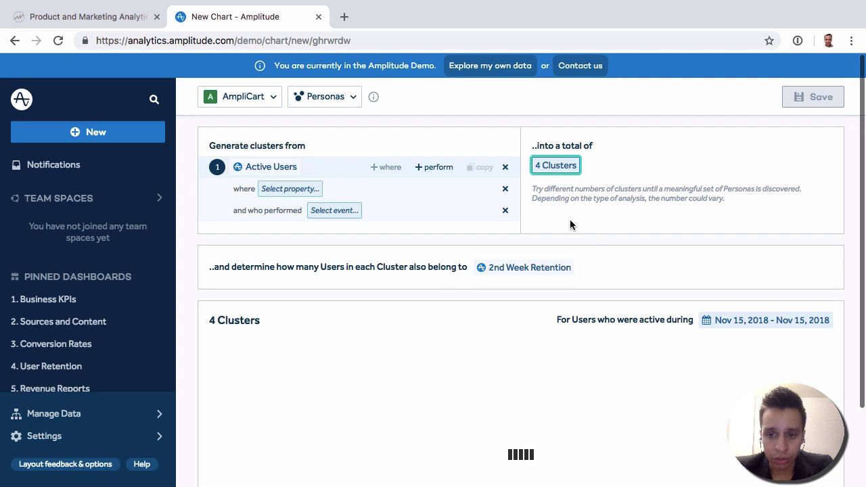
{"action": "scroll", "coordinate": [714, 265], "scroll_direction": "down", "scroll_amount": 1}
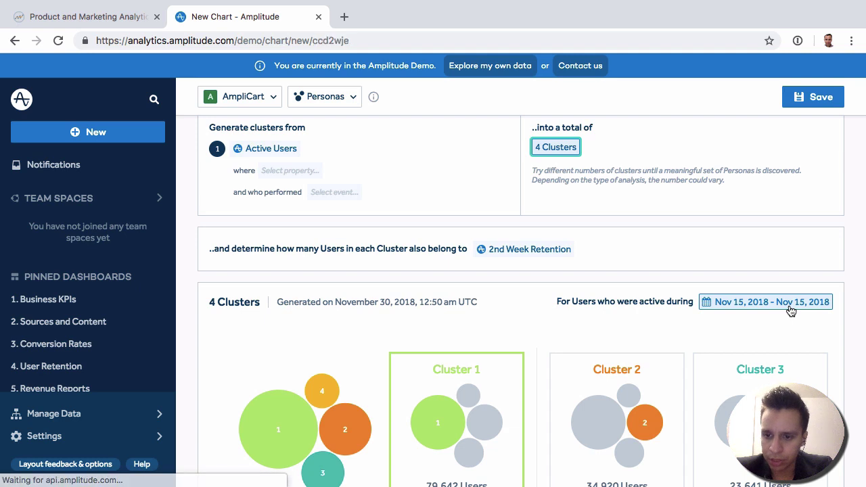
- Set the active-date range to Between Oct 1 and Oct 16, 2018 and apply it
{"action": "left_click", "coordinate": [771, 304]}
{"action": "scroll", "coordinate": [756, 267], "scroll_direction": "down", "scroll_amount": 3}
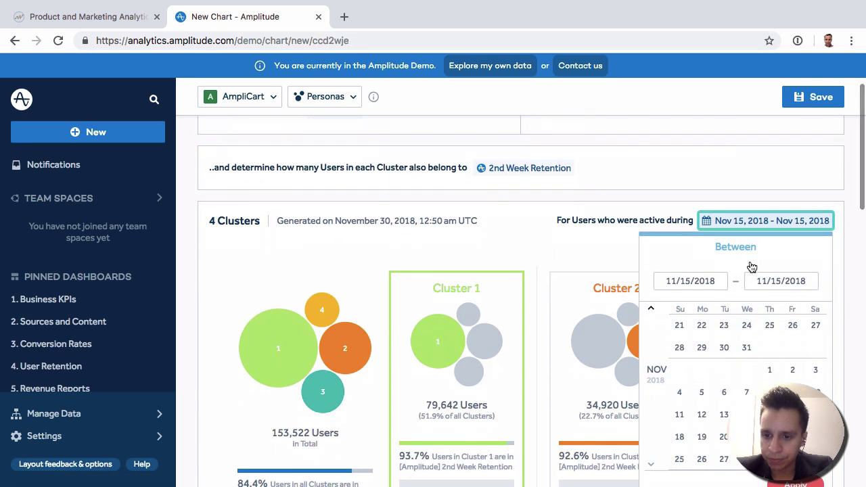
{"action": "left_click", "coordinate": [687, 281]}
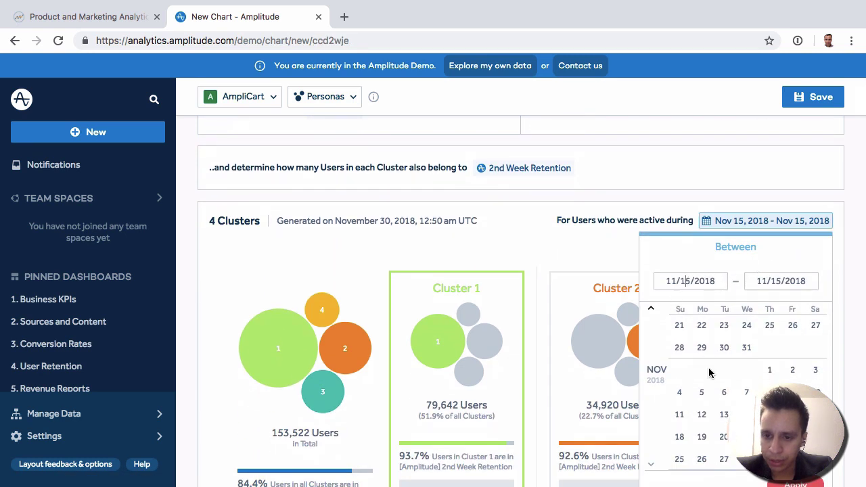
{"action": "scroll", "coordinate": [710, 369], "scroll_direction": "up", "scroll_amount": 3}
{"action": "left_click", "coordinate": [702, 325]}
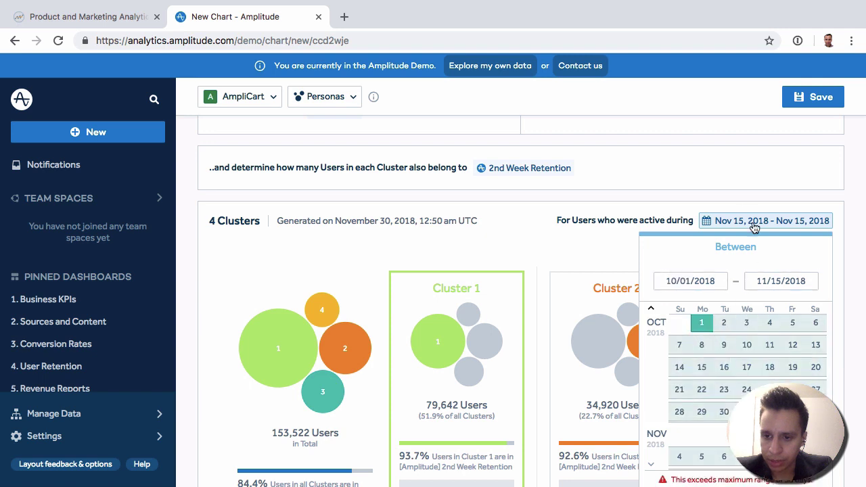
{"action": "scroll", "coordinate": [758, 365], "scroll_direction": "down", "scroll_amount": 1}
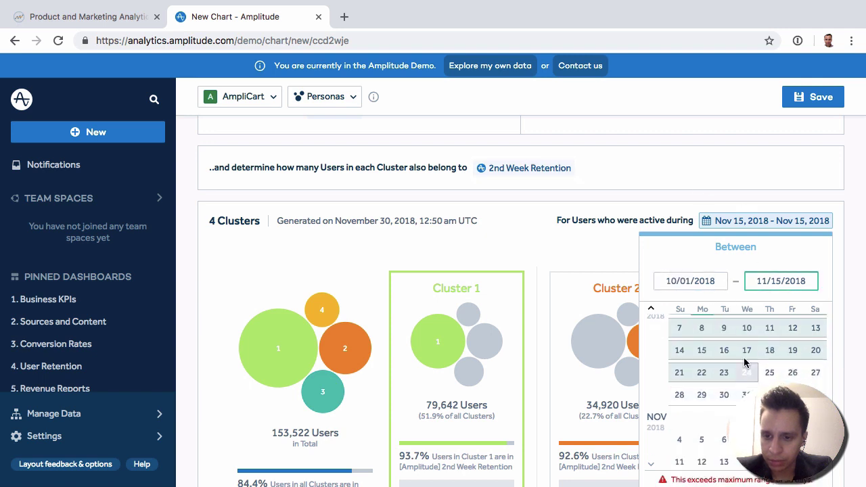
{"action": "left_click", "coordinate": [723, 350]}
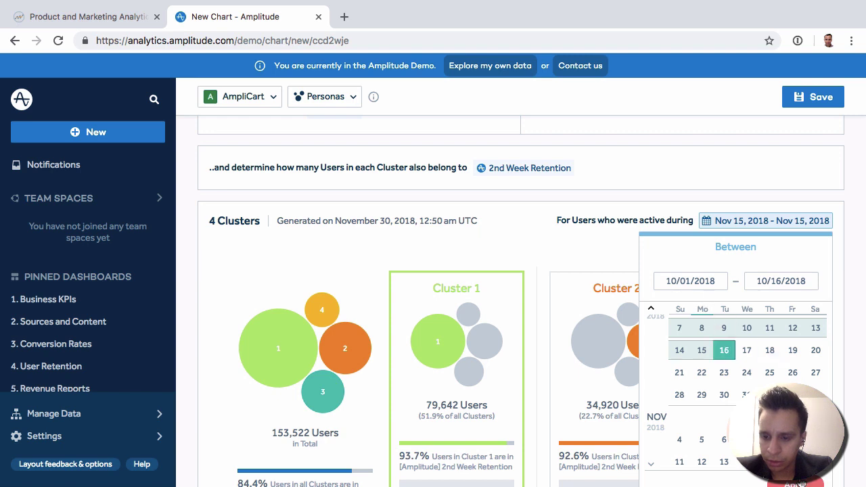
{"action": "left_click", "coordinate": [800, 482]}
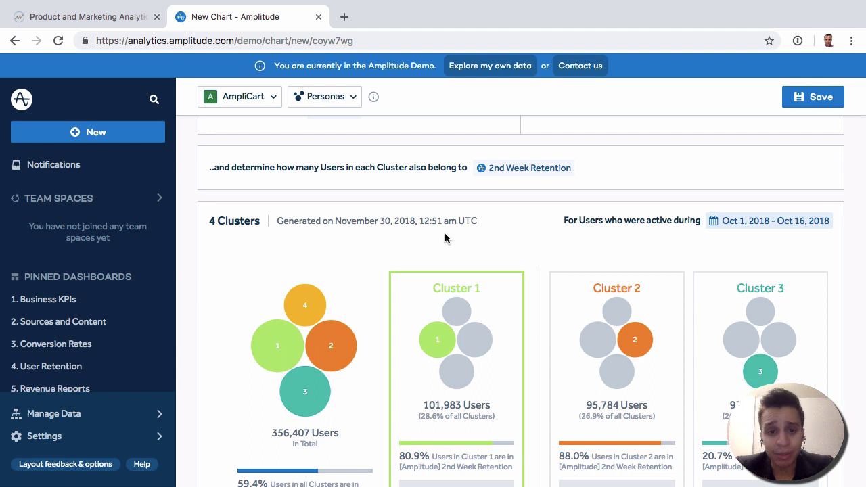
{"action": "scroll", "coordinate": [443, 236], "scroll_direction": "up", "scroll_amount": 3}
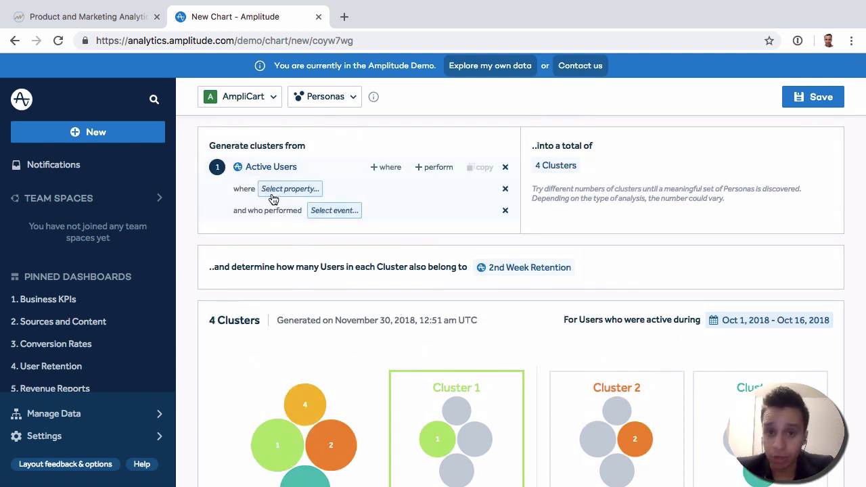
{"action": "scroll", "coordinate": [396, 326], "scroll_direction": "down", "scroll_amount": 5}
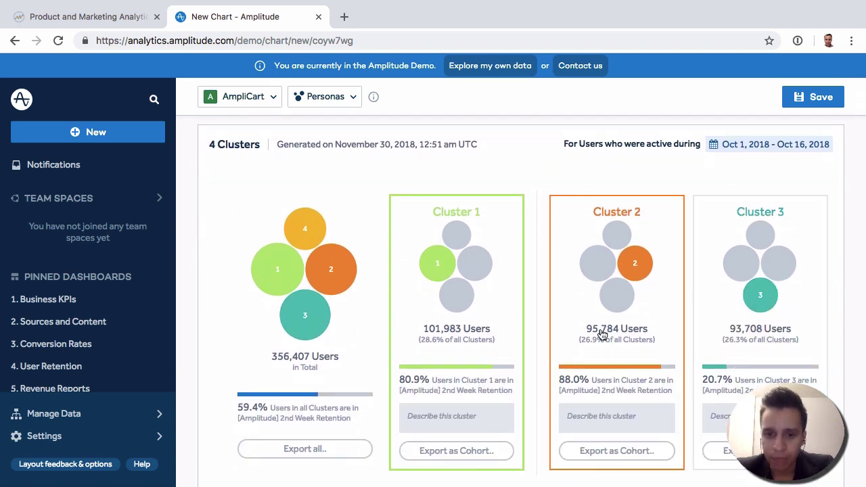
{"action": "scroll", "coordinate": [473, 285], "scroll_direction": "down", "scroll_amount": 1}
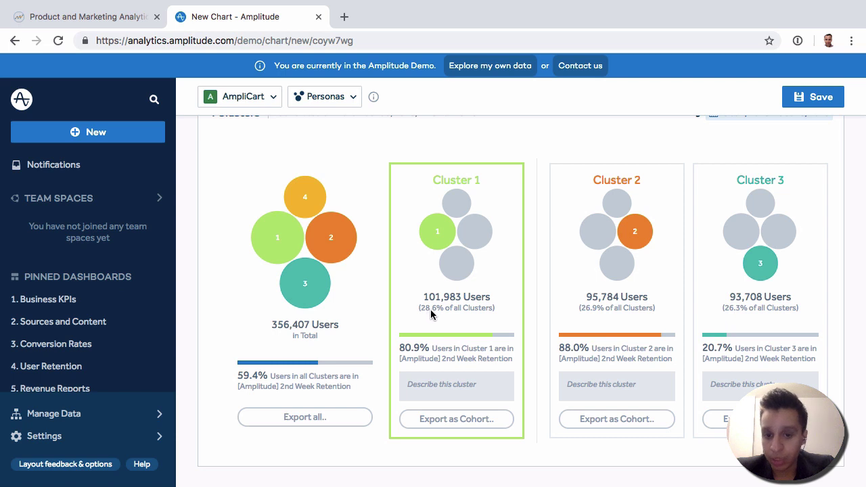
{"action": "scroll", "coordinate": [669, 329], "scroll_direction": "right", "scroll_amount": 3}
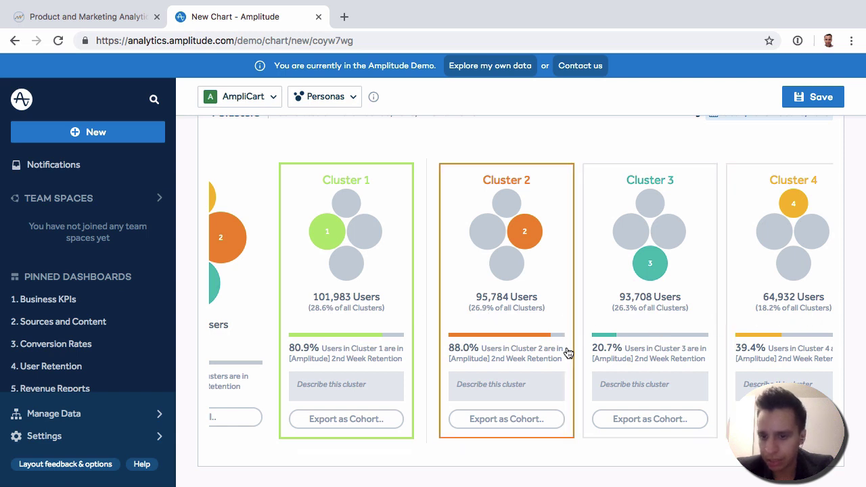
{"action": "scroll", "coordinate": [567, 353], "scroll_direction": "left", "scroll_amount": 2}
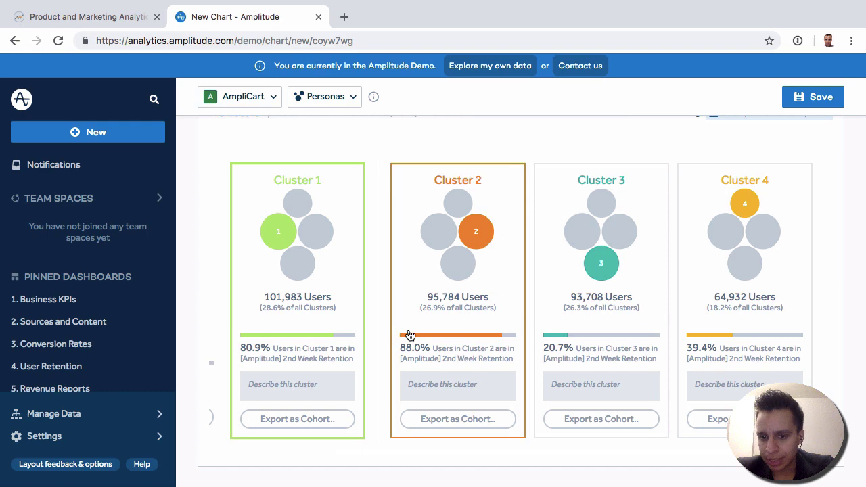
{"action": "scroll", "coordinate": [409, 334], "scroll_direction": "right", "scroll_amount": 1}
{"action": "scroll", "coordinate": [408, 334], "scroll_direction": "left", "scroll_amount": 1}
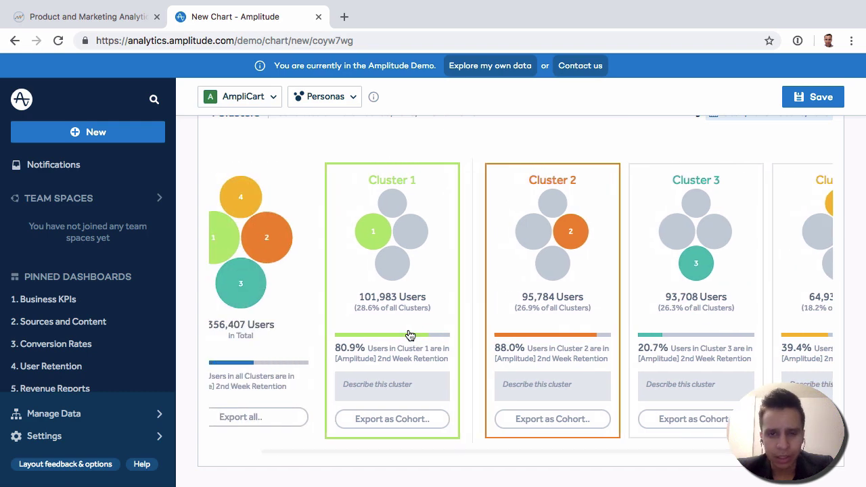
{"action": "scroll", "coordinate": [408, 334], "scroll_direction": "up", "scroll_amount": 3}
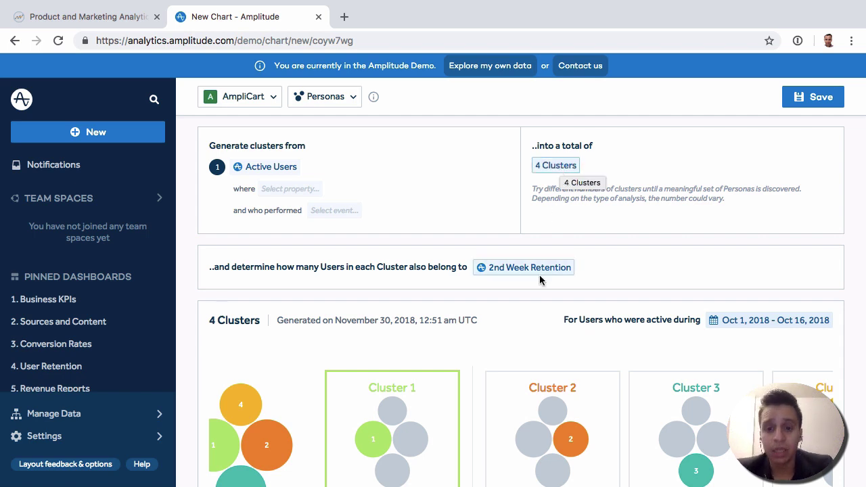
- Check the Active Users cohort list, then show the 2nd Week Retention comparison cohorts
{"action": "mouse_move", "coordinate": [316, 195]}
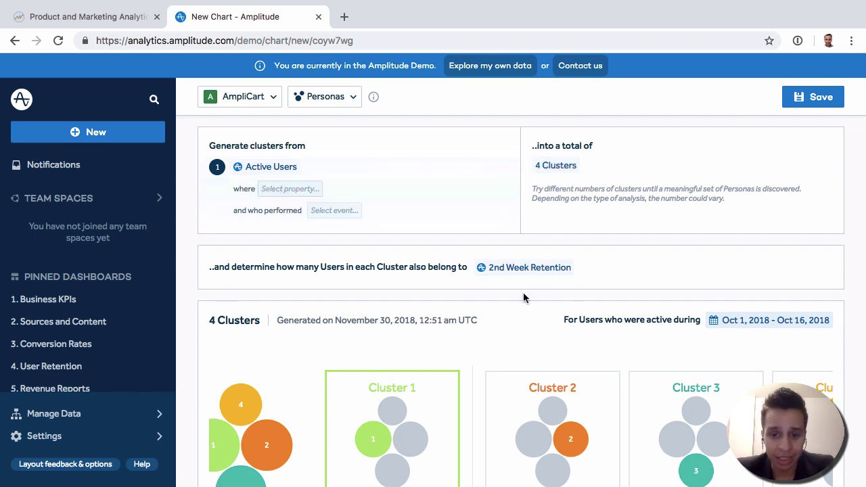
{"action": "scroll", "coordinate": [531, 293], "scroll_direction": "down", "scroll_amount": 3}
{"action": "scroll", "coordinate": [446, 325], "scroll_direction": "left", "scroll_amount": 2}
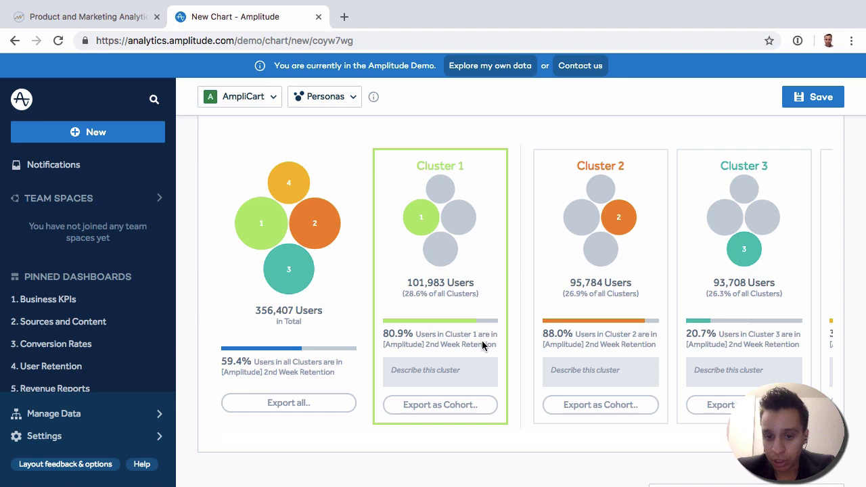
{"action": "scroll", "coordinate": [534, 358], "scroll_direction": "up", "scroll_amount": 3}
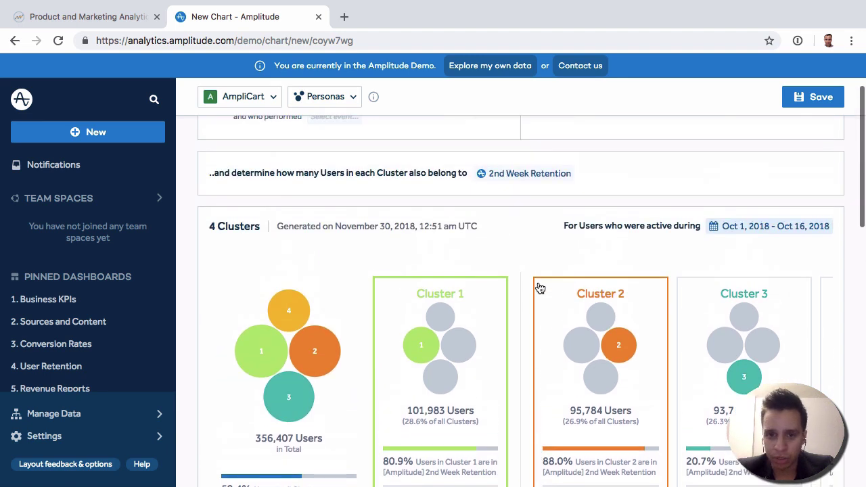
{"action": "scroll", "coordinate": [429, 228], "scroll_direction": "up", "scroll_amount": 1}
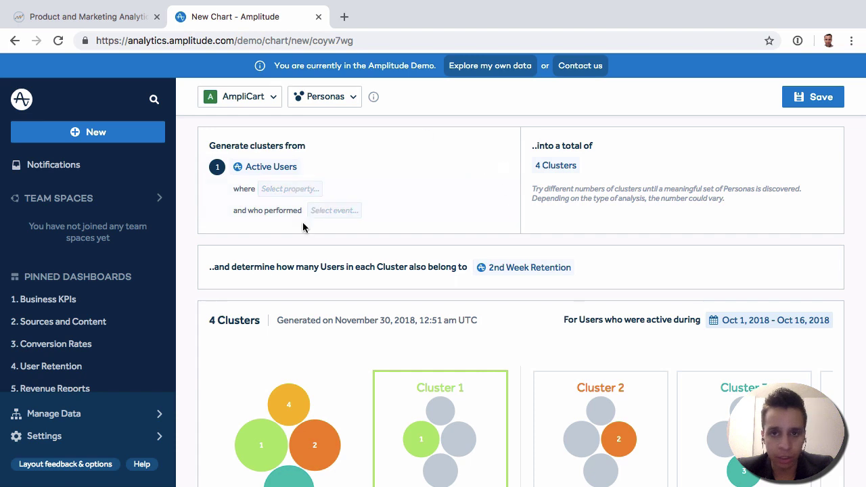
{"action": "left_click", "coordinate": [275, 171]}
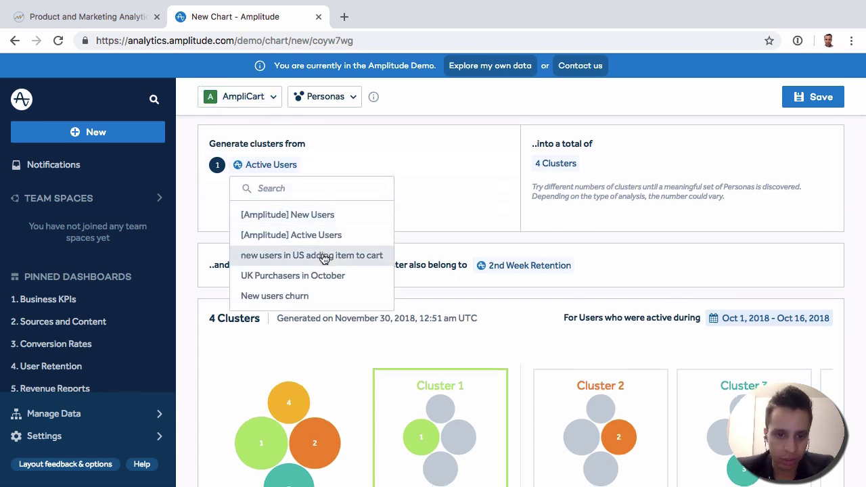
{"action": "scroll", "coordinate": [287, 259], "scroll_direction": "down", "scroll_amount": 1}
{"action": "scroll", "coordinate": [376, 234], "scroll_direction": "up", "scroll_amount": 1}
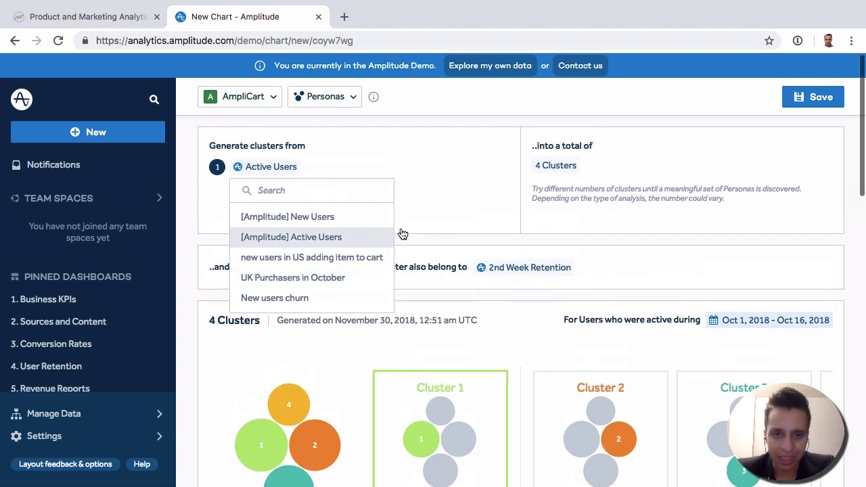
{"action": "left_click", "coordinate": [474, 232]}
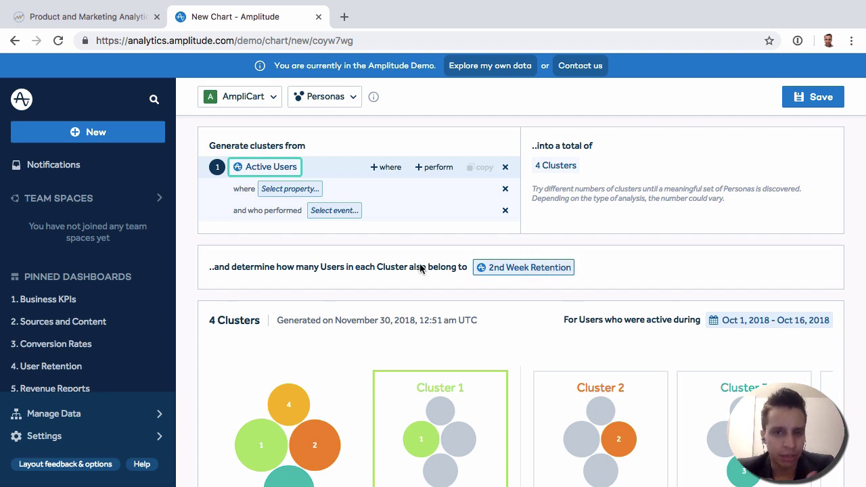
{"action": "left_click", "coordinate": [547, 269]}
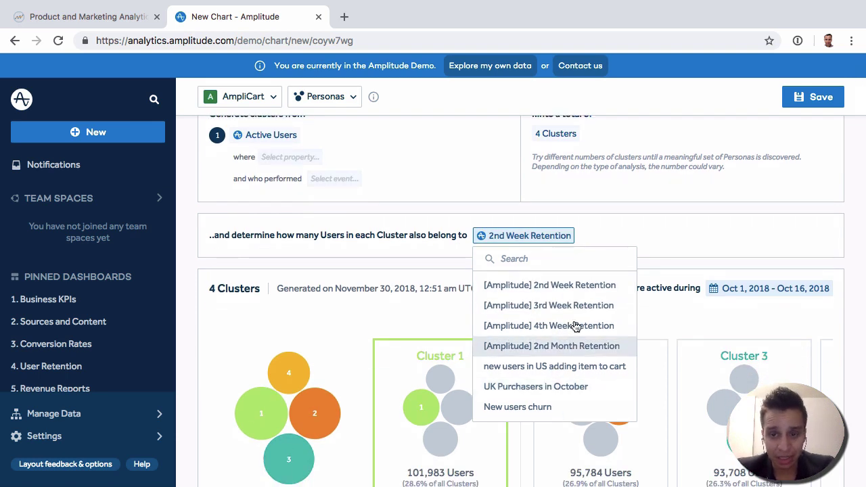
- Leave 2nd Week Retention as the comparison cohort and scroll down to the four clusters
{"action": "left_click", "coordinate": [672, 250]}
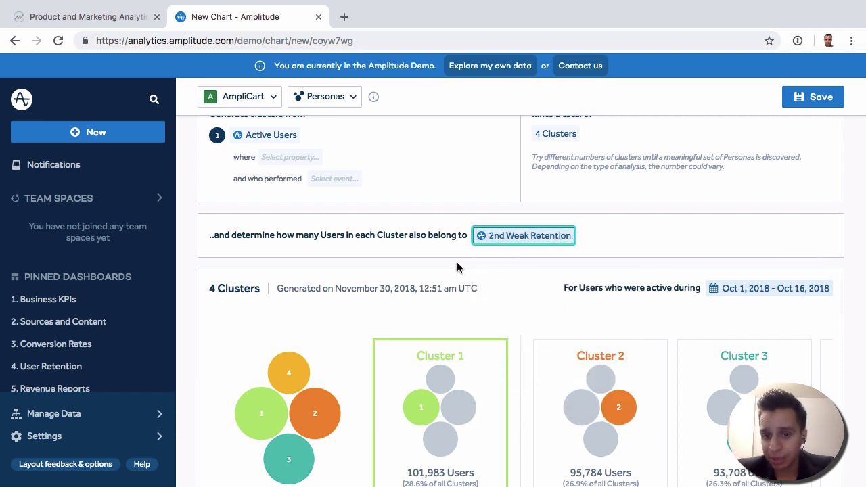
{"action": "scroll", "coordinate": [523, 325], "scroll_direction": "up", "scroll_amount": 1}
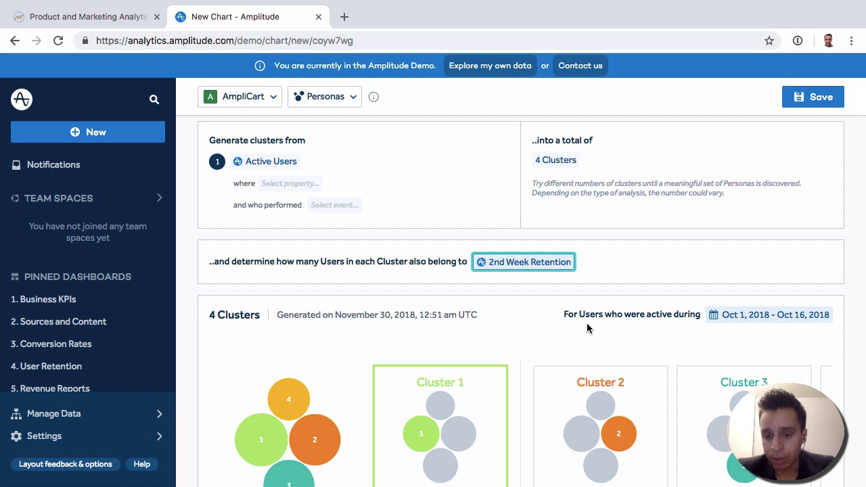
{"action": "left_click", "coordinate": [286, 186]}
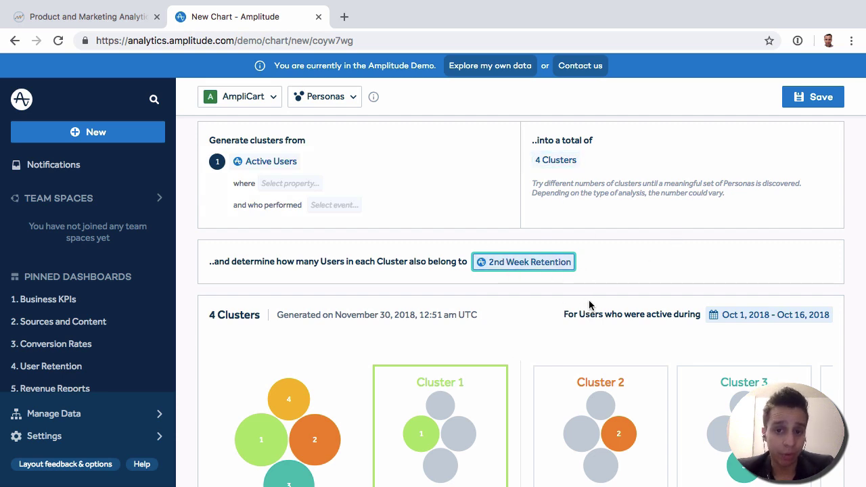
{"action": "left_click", "coordinate": [515, 265]}
{"action": "left_click", "coordinate": [371, 301]}
{"action": "scroll", "coordinate": [371, 301], "scroll_direction": "down", "scroll_amount": 5}
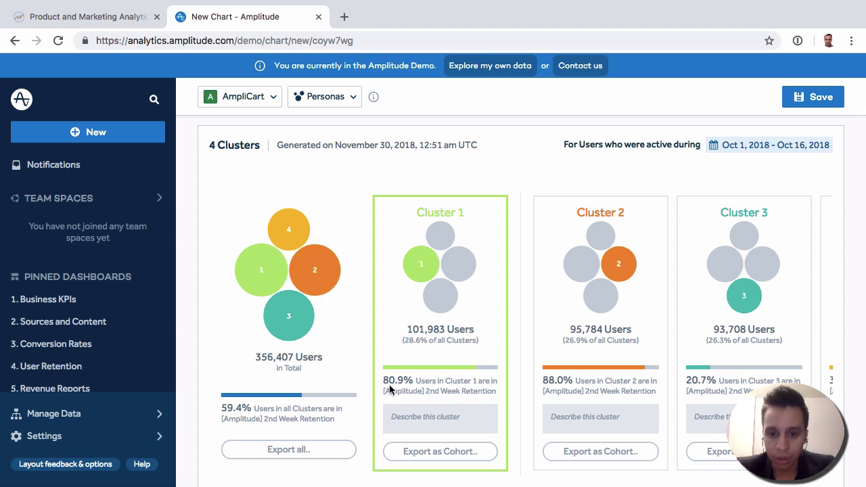
{"action": "scroll", "coordinate": [431, 381], "scroll_direction": "up", "scroll_amount": 1}
{"action": "scroll", "coordinate": [475, 243], "scroll_direction": "up", "scroll_amount": 3}
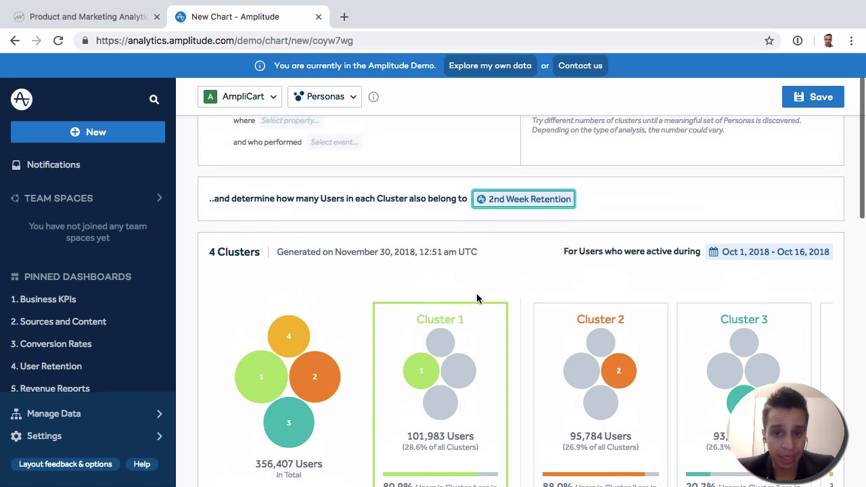
{"action": "scroll", "coordinate": [469, 348], "scroll_direction": "down", "scroll_amount": 6}
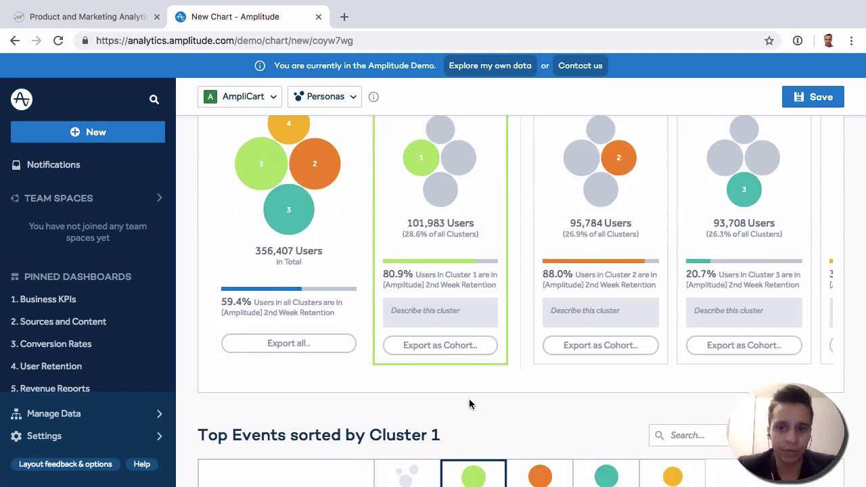
{"action": "scroll", "coordinate": [453, 272], "scroll_direction": "up", "scroll_amount": 2}
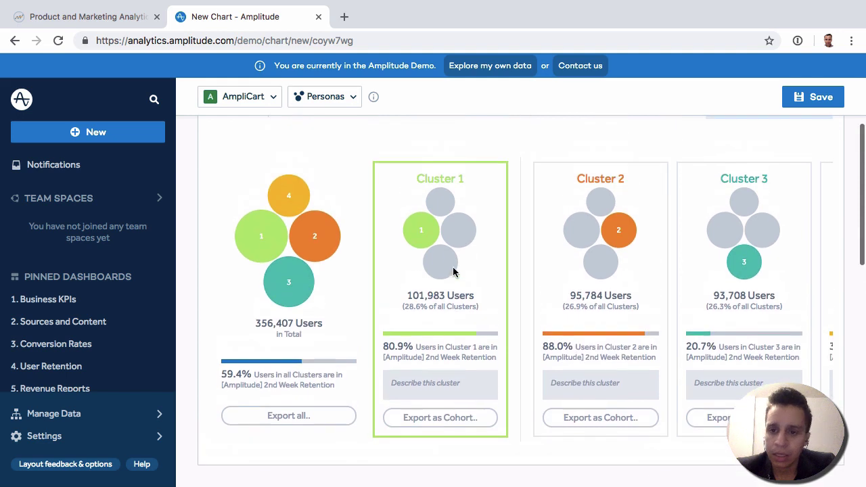
{"action": "scroll", "coordinate": [629, 284], "scroll_direction": "right", "scroll_amount": 4}
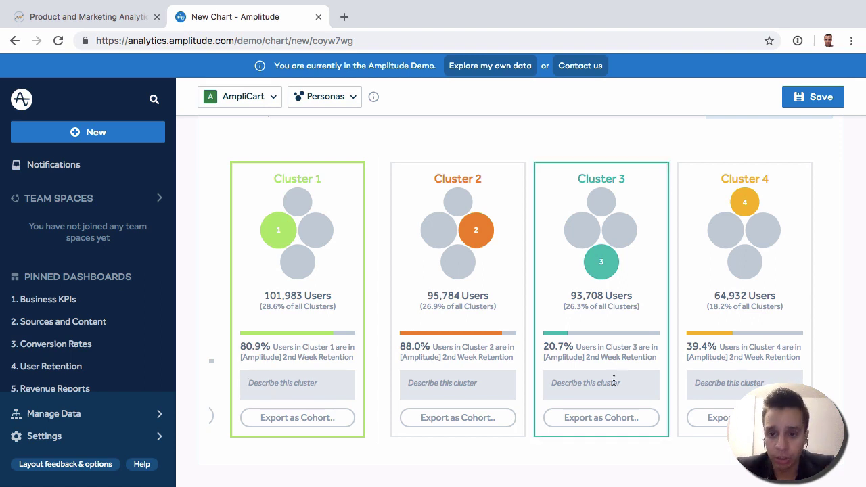
{"action": "scroll", "coordinate": [408, 374], "scroll_direction": "up", "scroll_amount": 2}
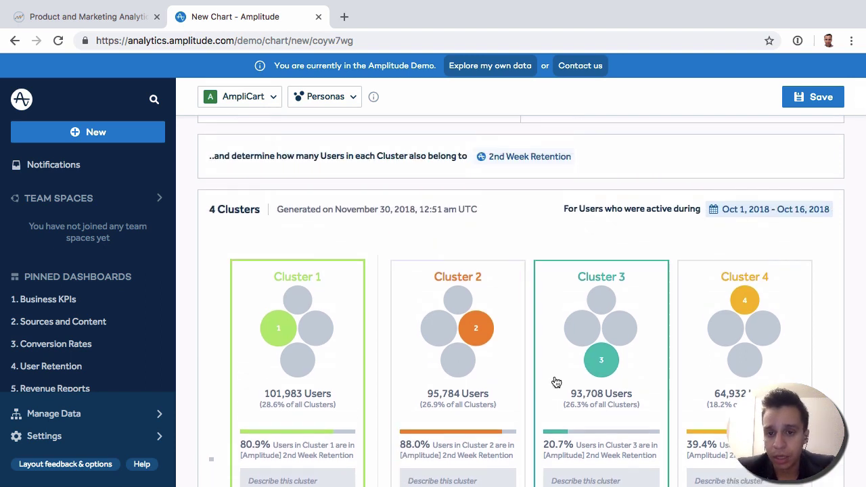
{"action": "scroll", "coordinate": [469, 357], "scroll_direction": "down", "scroll_amount": 3}
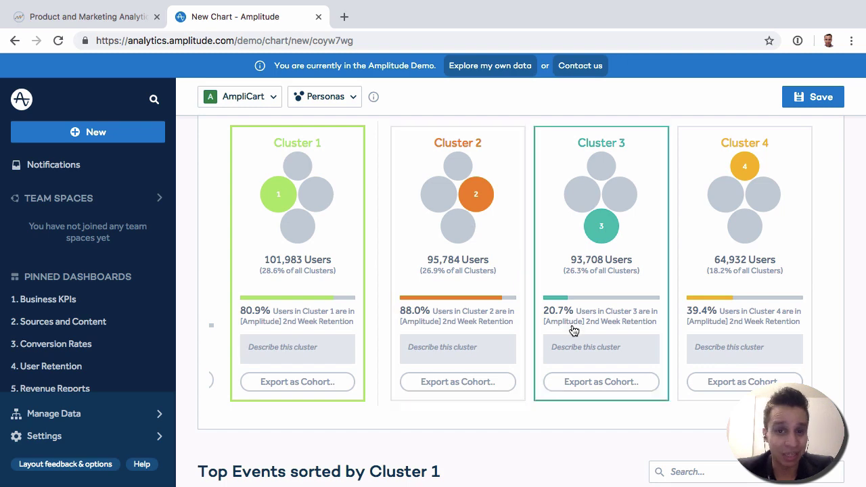
{"action": "scroll", "coordinate": [572, 330], "scroll_direction": "down", "scroll_amount": 5}
{"action": "scroll", "coordinate": [572, 325], "scroll_direction": "up", "scroll_amount": 2}
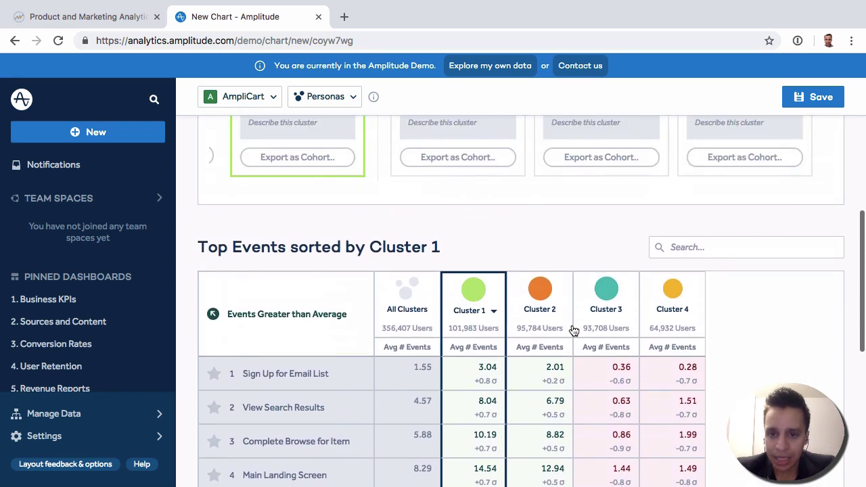
{"action": "scroll", "coordinate": [311, 245], "scroll_direction": "down", "scroll_amount": 3}
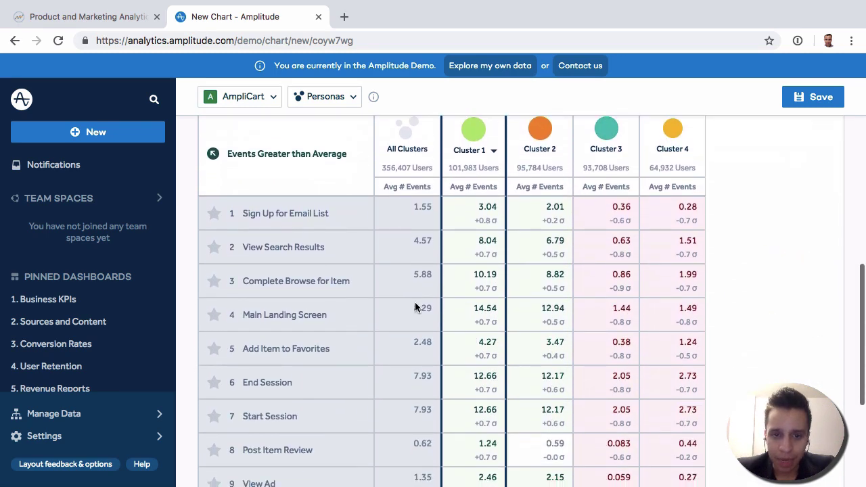
{"action": "scroll", "coordinate": [305, 225], "scroll_direction": "down", "scroll_amount": 8}
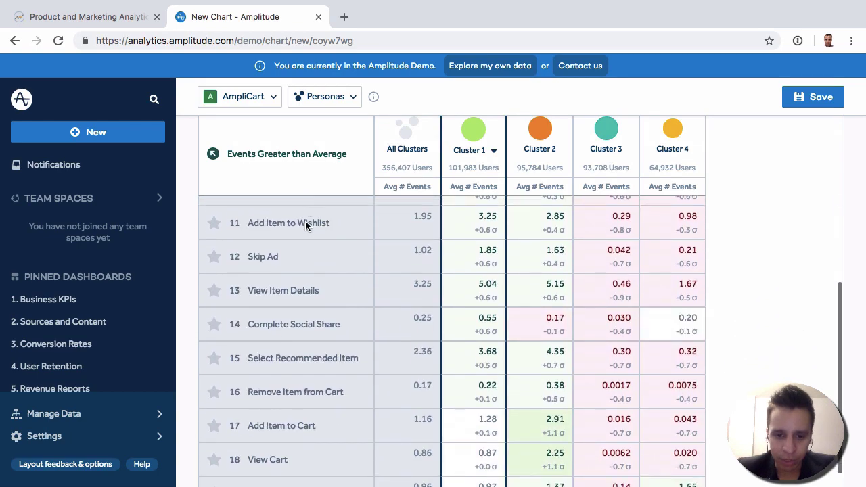
{"action": "scroll", "coordinate": [305, 226], "scroll_direction": "up", "scroll_amount": 10}
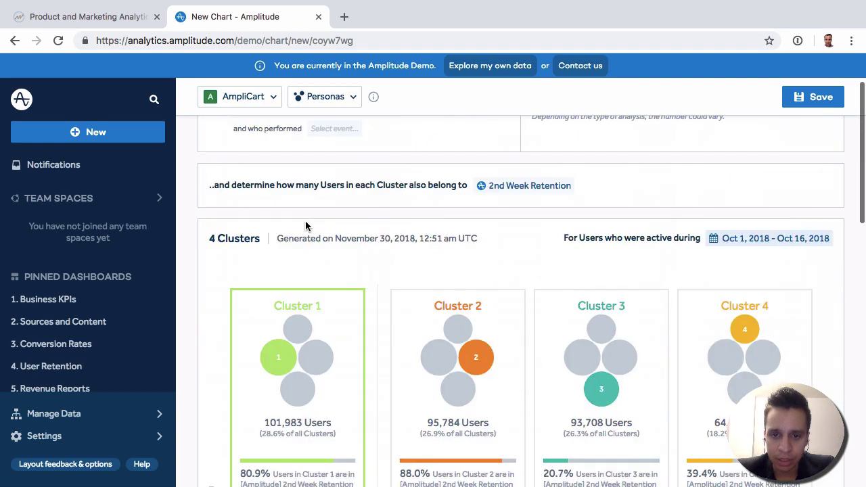
{"action": "scroll", "coordinate": [305, 225], "scroll_direction": "down", "scroll_amount": 2}
{"action": "scroll", "coordinate": [305, 226], "scroll_direction": "down", "scroll_amount": 5}
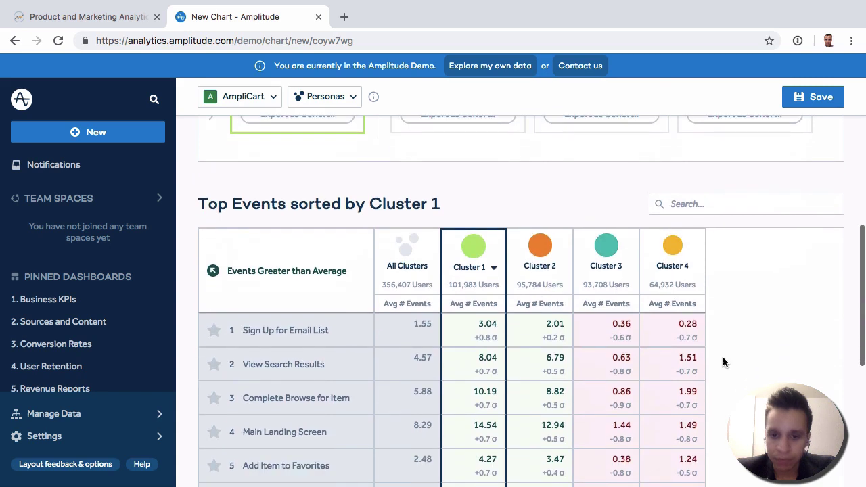
{"action": "scroll", "coordinate": [289, 385], "scroll_direction": "up", "scroll_amount": 1}
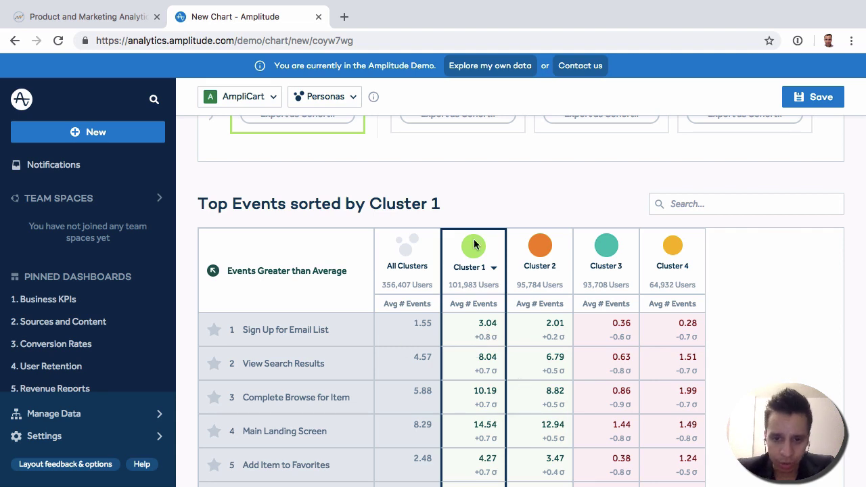
{"action": "left_click", "coordinate": [551, 262]}
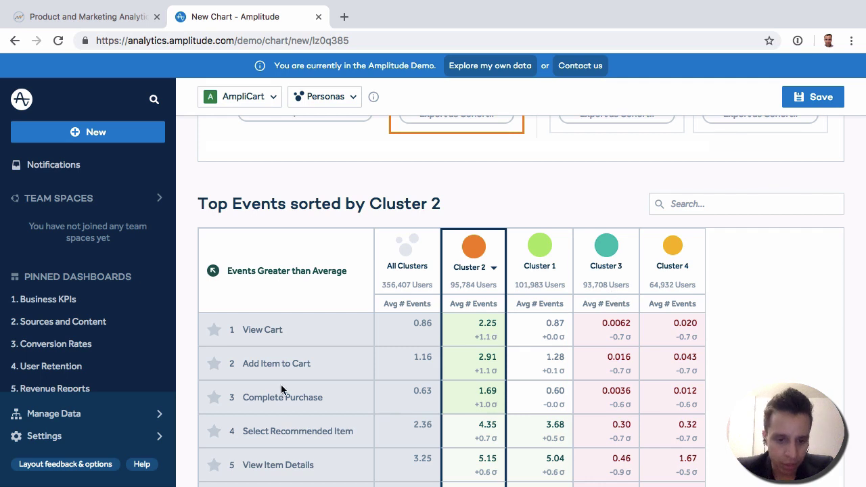
{"action": "left_click", "coordinate": [667, 267]}
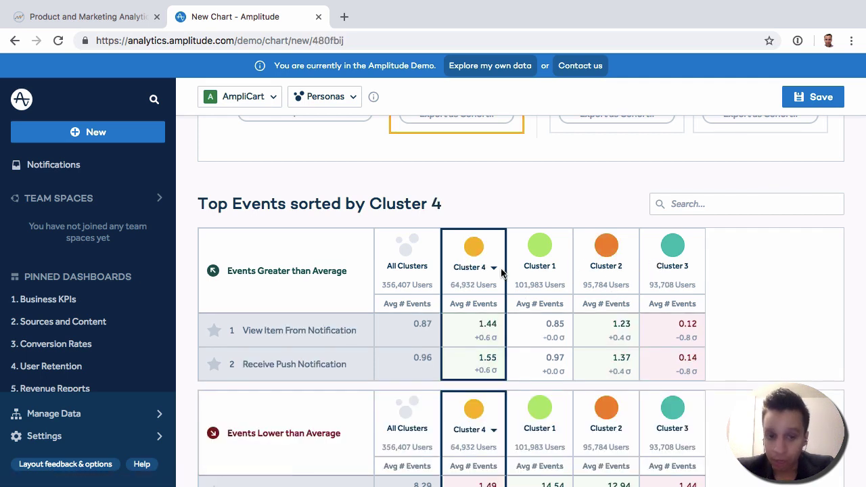
{"action": "left_click", "coordinate": [527, 273]}
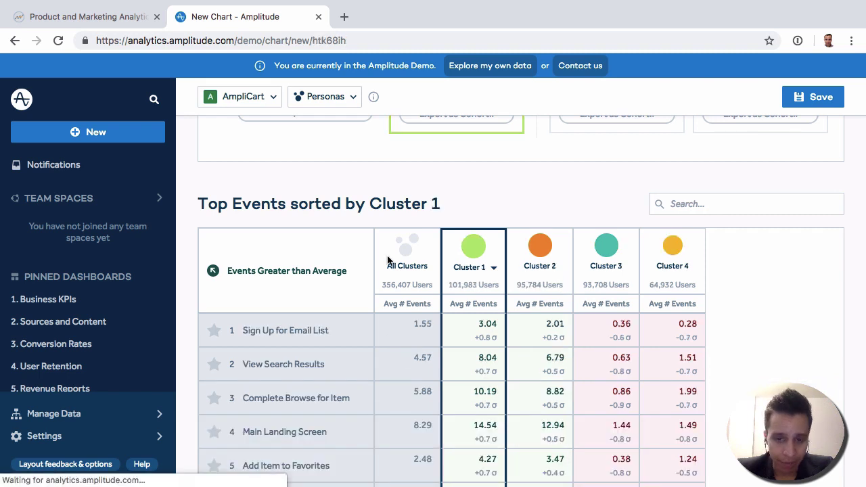
{"action": "scroll", "coordinate": [517, 384], "scroll_direction": "down", "scroll_amount": 2}
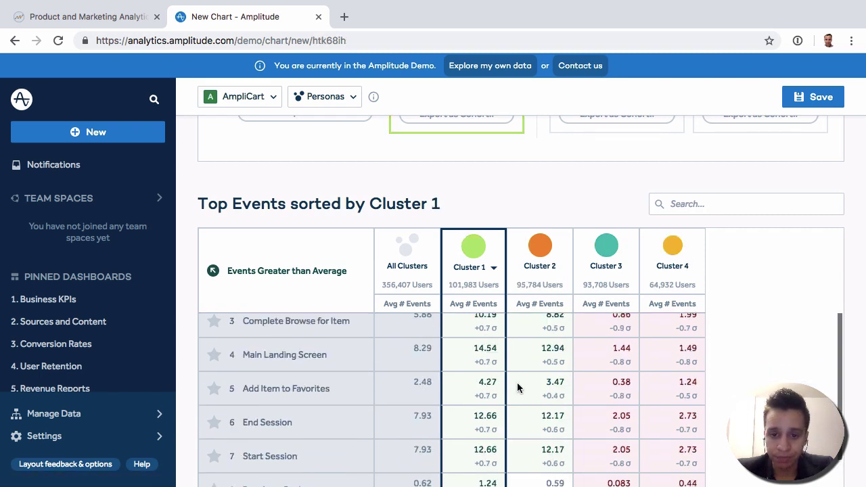
{"action": "scroll", "coordinate": [604, 382], "scroll_direction": "up", "scroll_amount": 2}
{"action": "scroll", "coordinate": [605, 381], "scroll_direction": "down", "scroll_amount": 2}
{"action": "scroll", "coordinate": [604, 381], "scroll_direction": "up", "scroll_amount": 2}
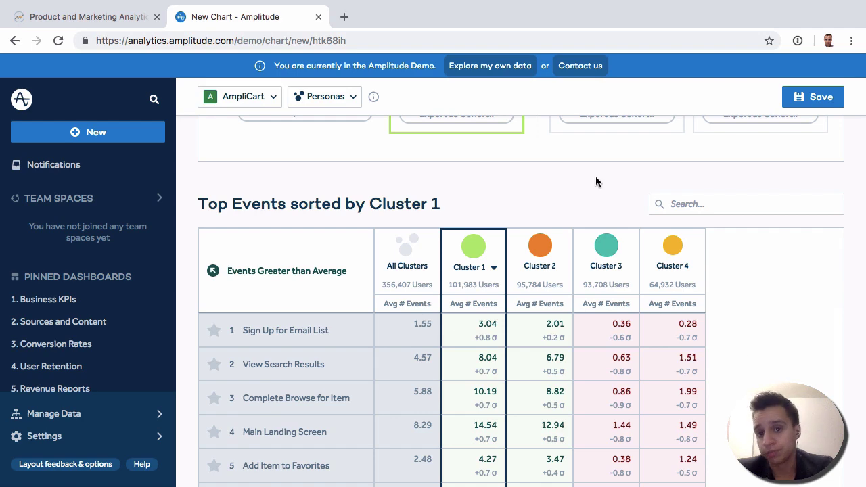
{"action": "scroll", "coordinate": [595, 181], "scroll_direction": "up", "scroll_amount": 3}
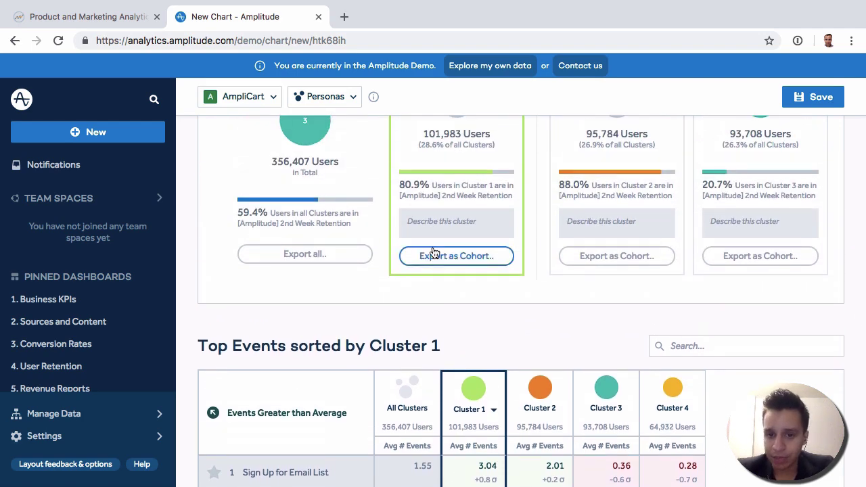
{"action": "scroll", "coordinate": [621, 257], "scroll_direction": "up", "scroll_amount": 5}
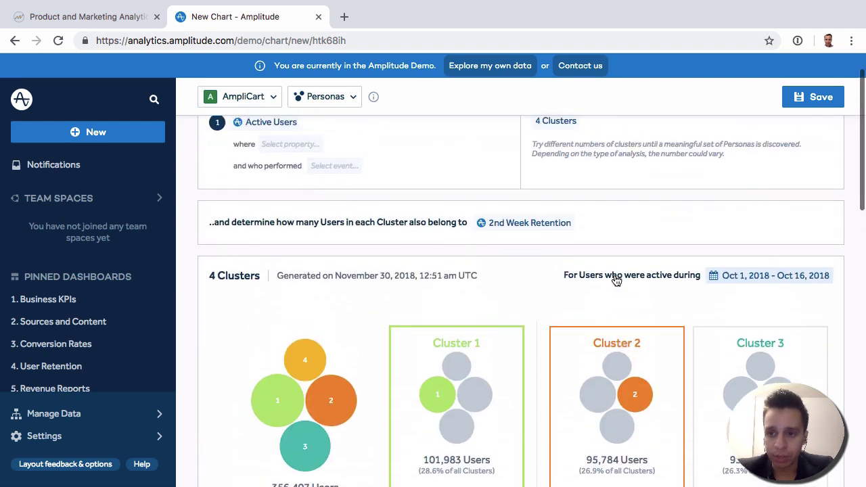
{"action": "scroll", "coordinate": [614, 274], "scroll_direction": "down", "scroll_amount": 3}
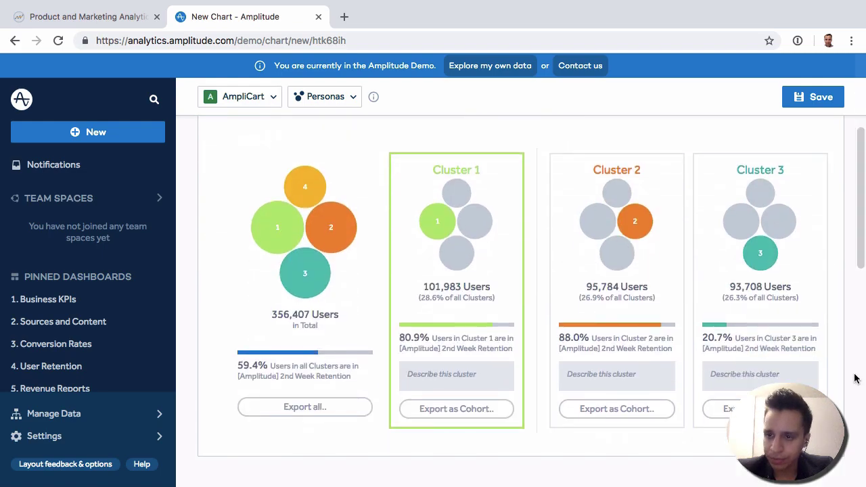
{"action": "scroll", "coordinate": [817, 355], "scroll_direction": "down", "scroll_amount": 10}
{"action": "scroll", "coordinate": [817, 355], "scroll_direction": "up", "scroll_amount": 15}
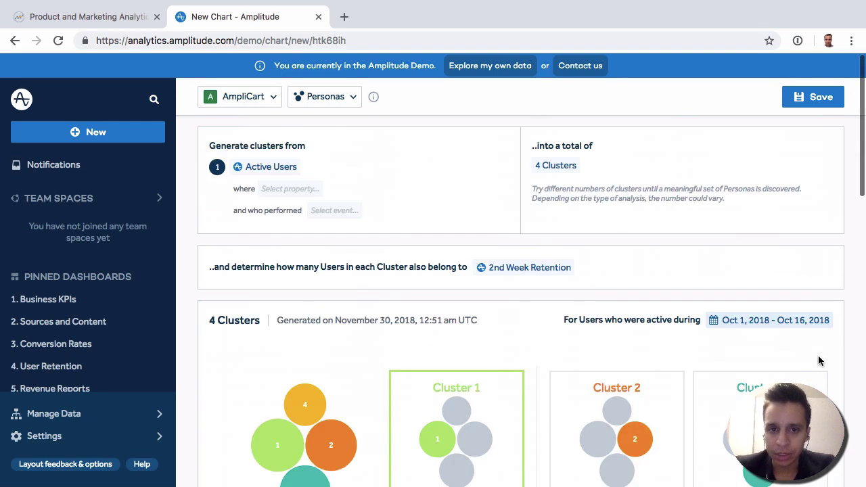